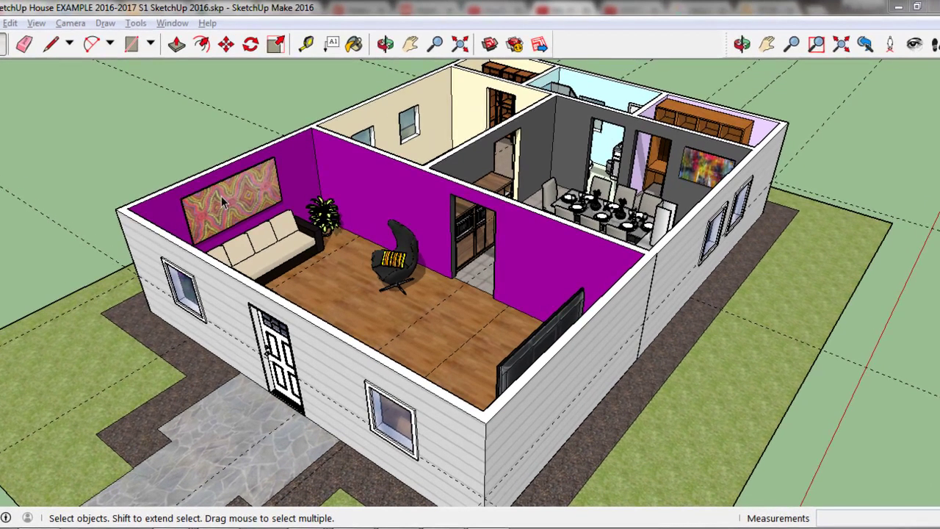
Orbit and zoom out to an angled overview of the textured house, then bring up the View menu
mouse_move(222, 203)
middle_down()
mouse_move(420, 288)
mouse_move(582, 274)
mouse_move(516, 274)
mouse_move(270, 359)
middle_up()
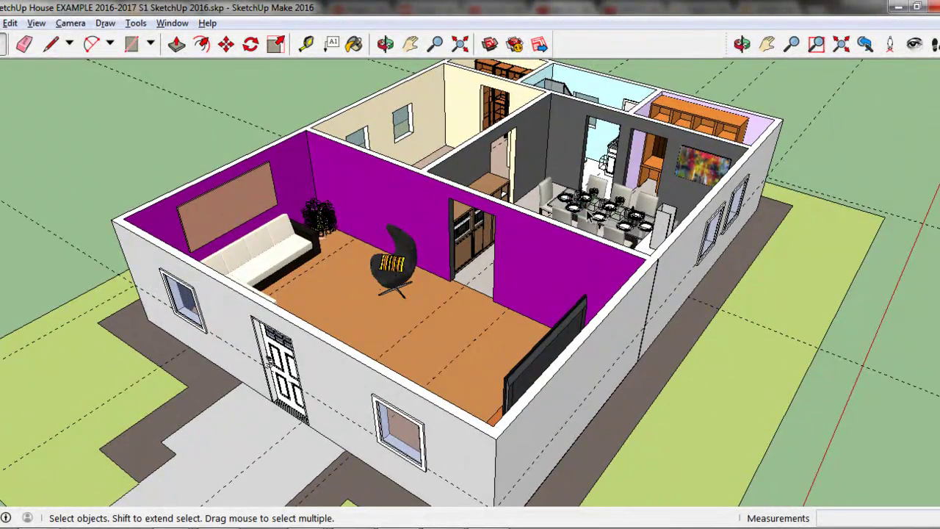
scroll(590, 214, down, 2)
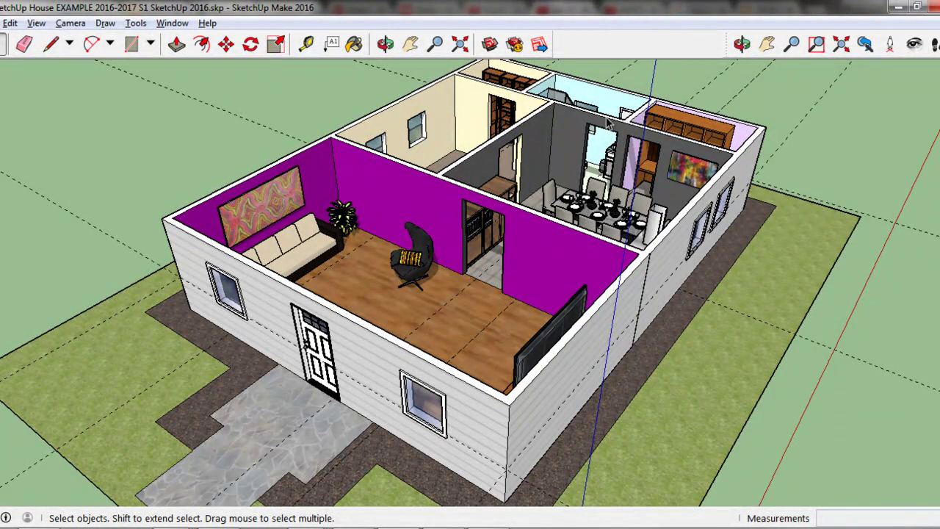
click(36, 23)
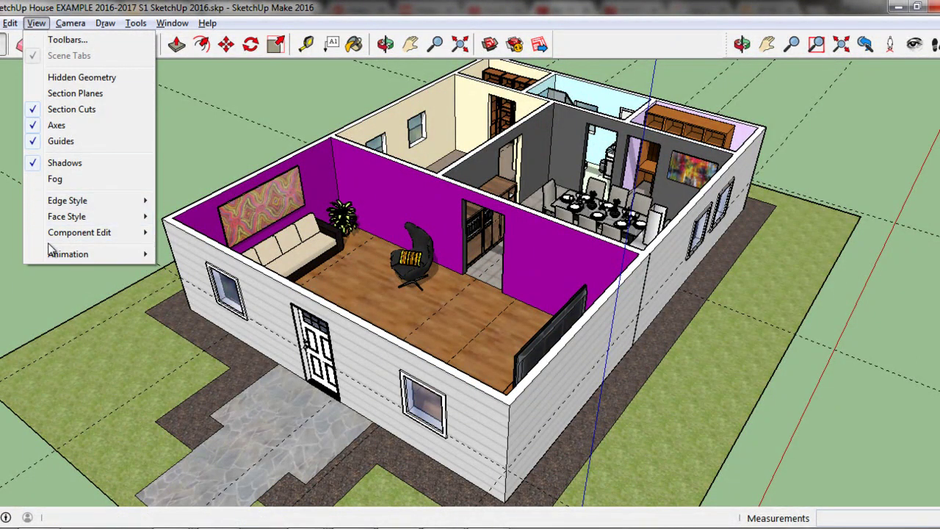
mouse_move(68, 254)
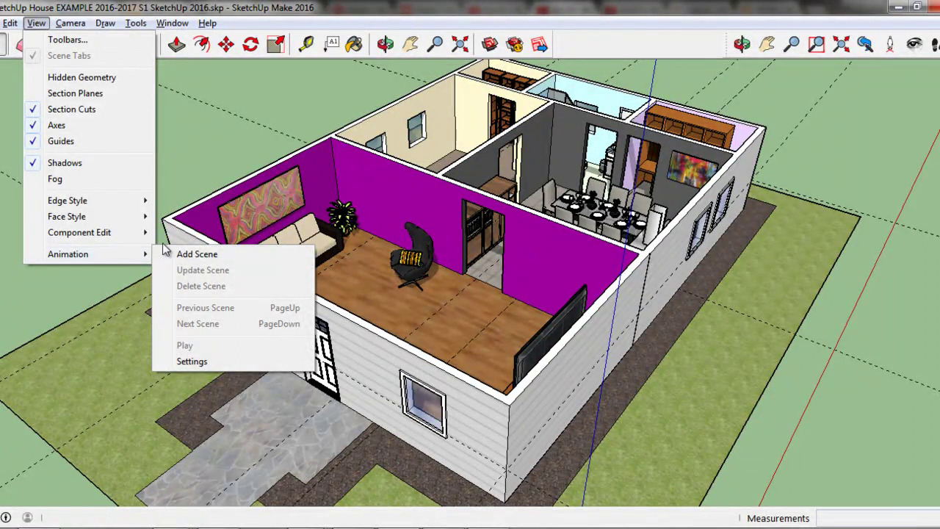
Save the overview as Scene 1, then orbit and zoom in close on the kitchen and dining area
click(214, 257)
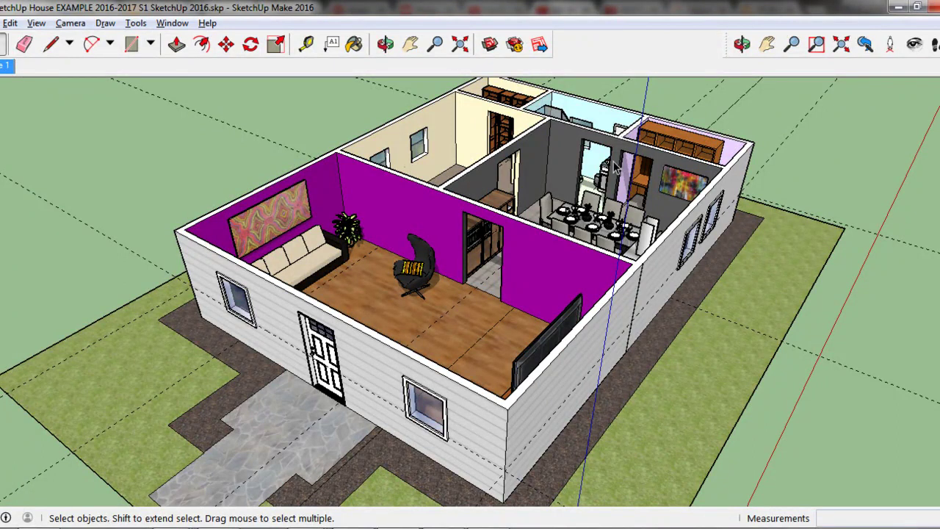
middle_drag(616, 171, 558, 220)
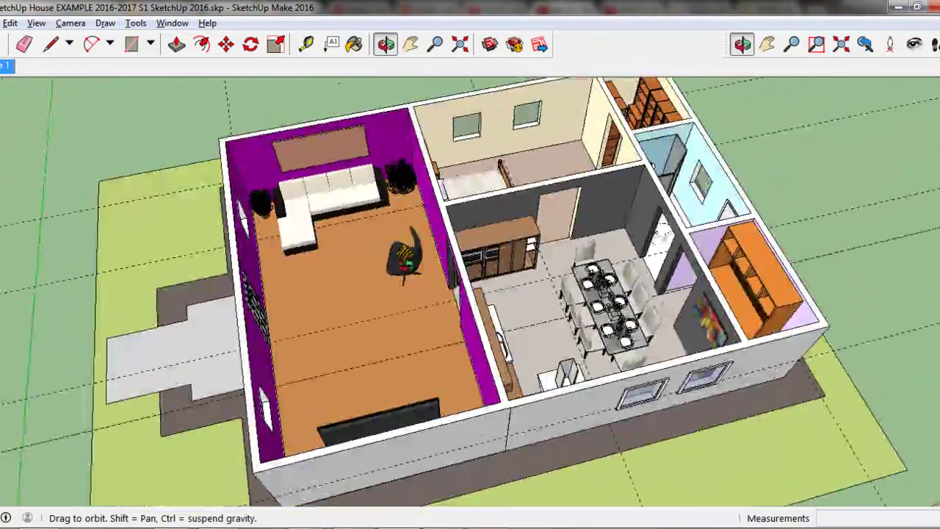
mouse_move(520, 244)
middle_down()
mouse_move(558, 294)
mouse_move(599, 321)
middle_up()
mouse_move(689, 235)
middle_down()
mouse_move(661, 338)
mouse_move(676, 365)
mouse_move(665, 358)
middle_up()
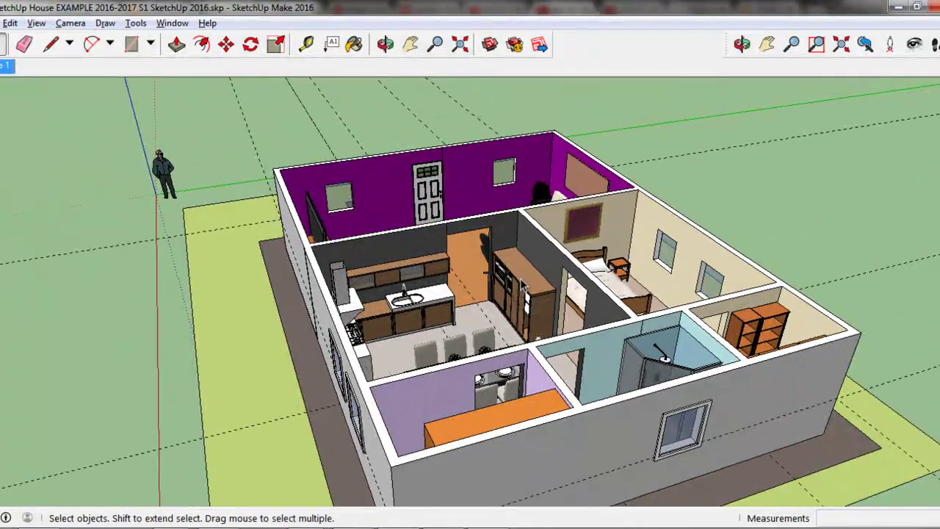
mouse_move(460, 326)
middle_down()
mouse_move(713, 229)
mouse_move(705, 206)
middle_up()
scroll(415, 257, up, 3)
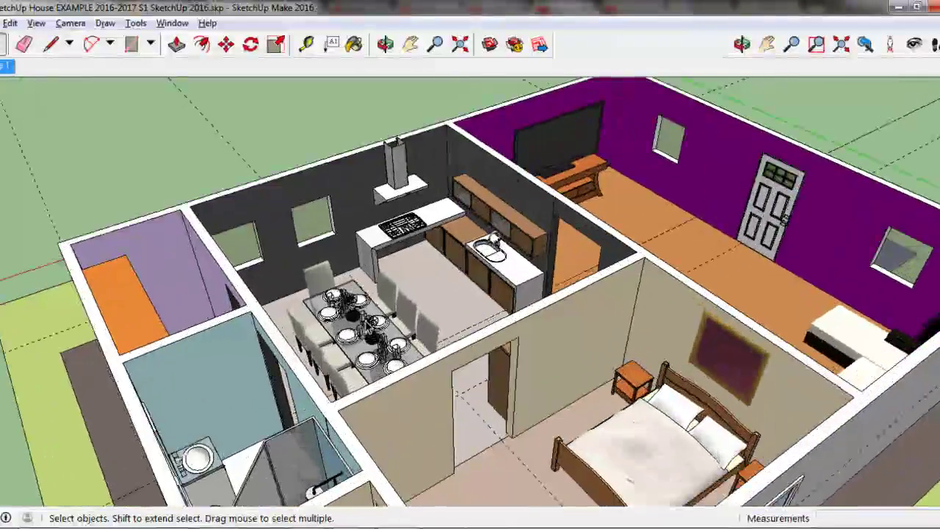
scroll(415, 257, up, 3)
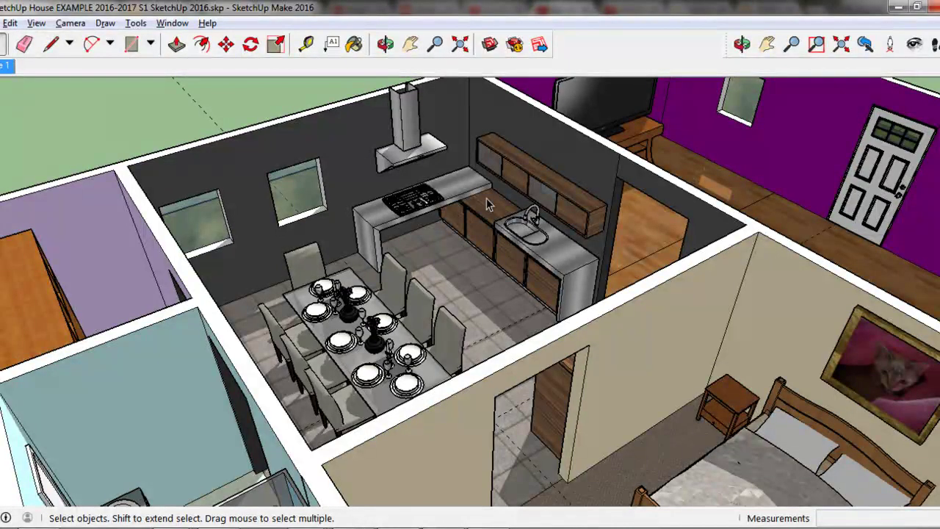
Add the kitchen close-up as Scene 2 and compare it with the Scene 1 tab
click(37, 23)
mouse_move(68, 254)
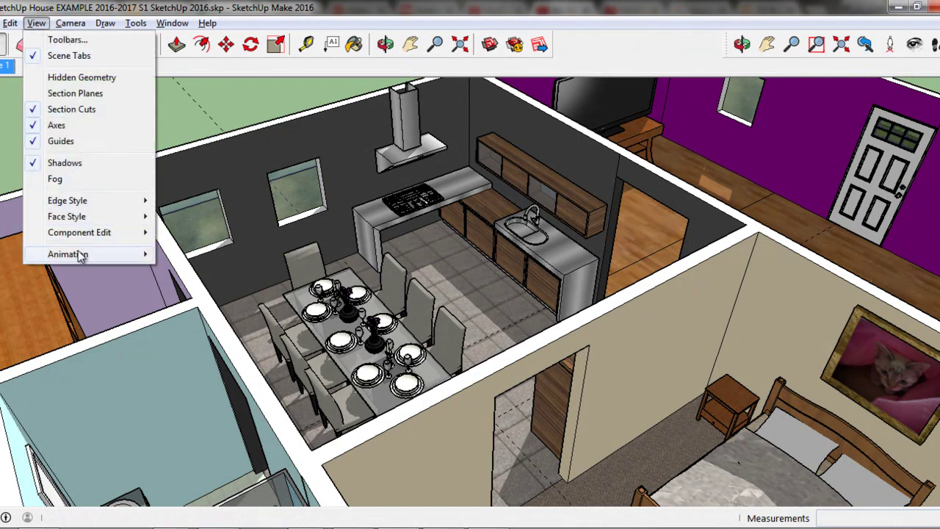
click(227, 260)
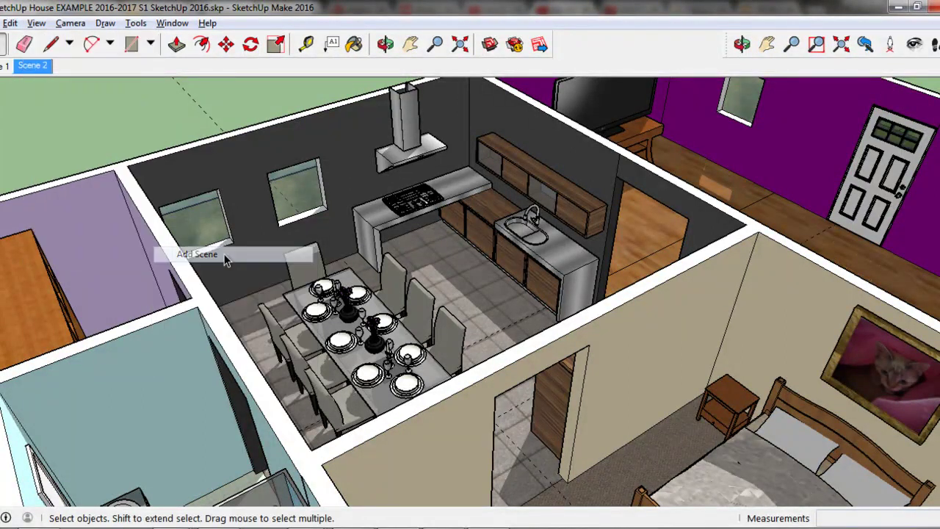
click(2, 67)
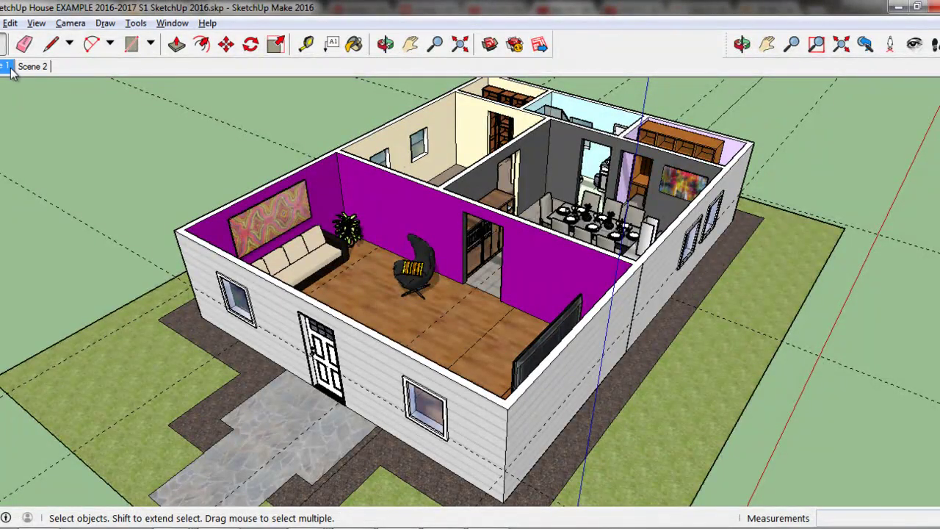
click(28, 68)
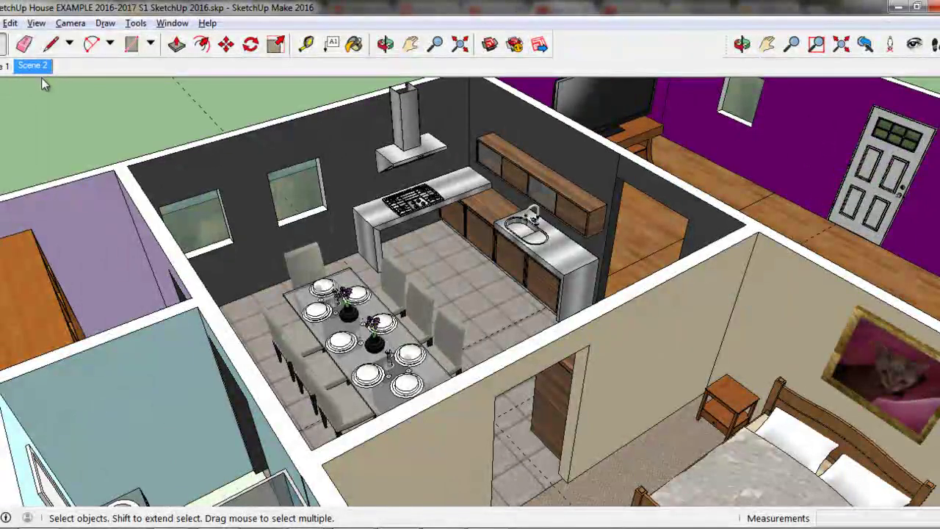
Orbit and zoom to a close view of the living-room sofa, egg chair and artwork
middle_drag(549, 252, 532, 236)
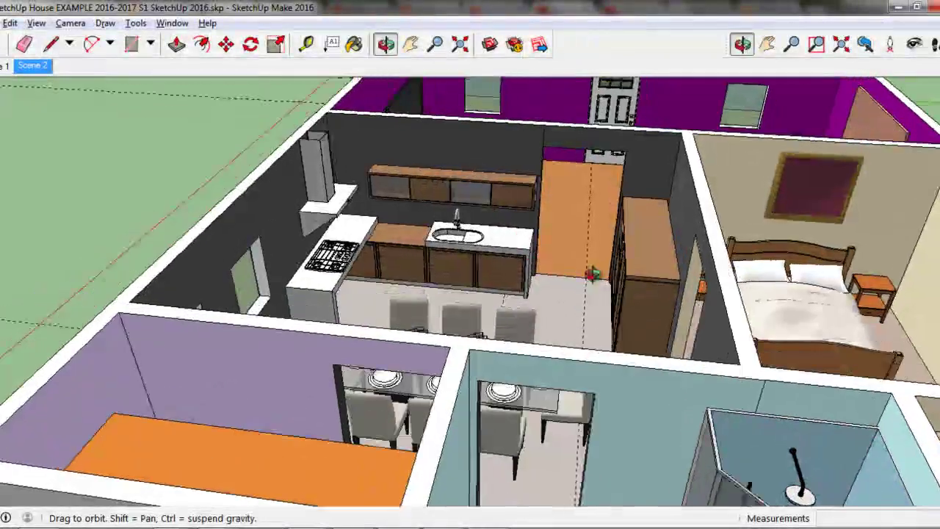
mouse_move(531, 237)
middle_down()
mouse_move(593, 207)
mouse_move(468, 242)
middle_up()
scroll(477, 224, up, 2)
scroll(514, 191, up, 3)
mouse_move(518, 187)
middle_down()
mouse_move(450, 256)
mouse_move(304, 302)
mouse_move(661, 149)
mouse_move(438, 161)
mouse_move(477, 233)
middle_up()
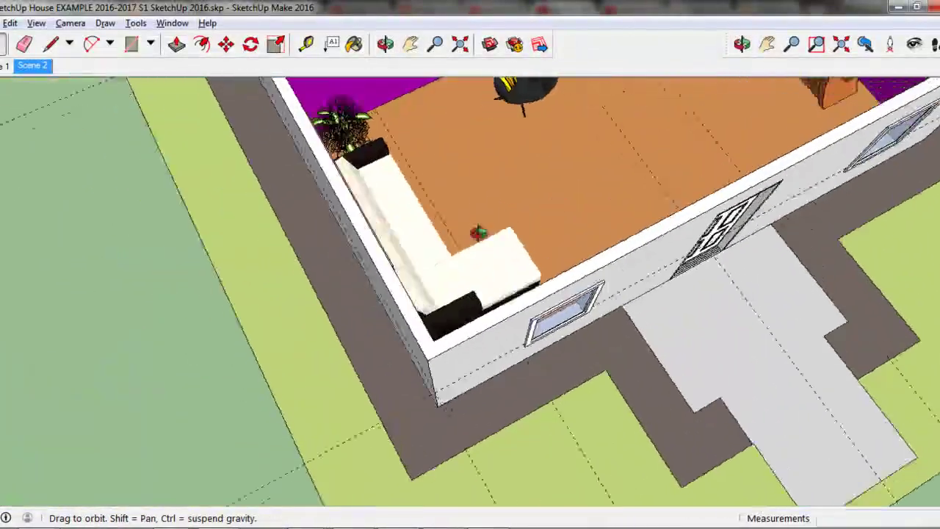
scroll(577, 178, down, 2)
mouse_move(577, 178)
middle_down()
mouse_move(541, 130)
mouse_move(497, 183)
mouse_move(295, 88)
middle_up()
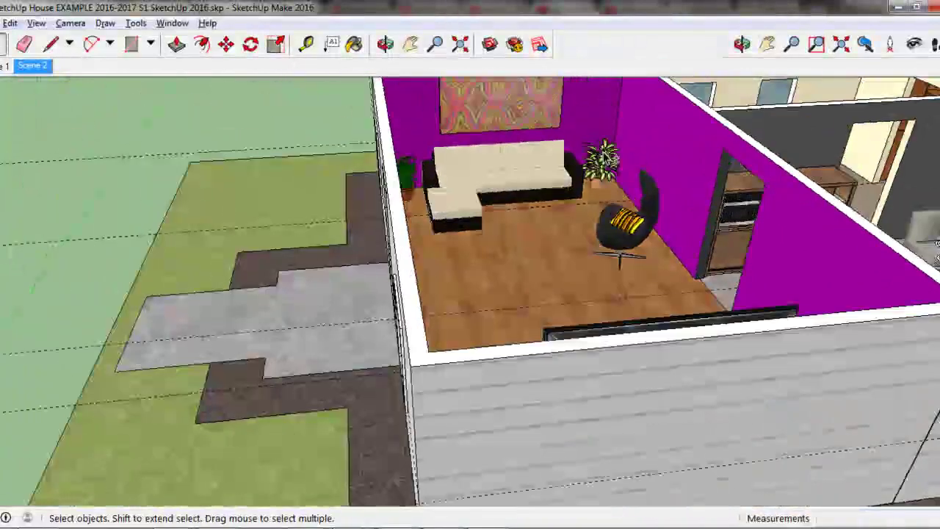
mouse_move(603, 202)
middle_down()
mouse_move(441, 220)
mouse_move(96, 387)
mouse_move(573, 235)
middle_up()
scroll(441, 220, up, 3)
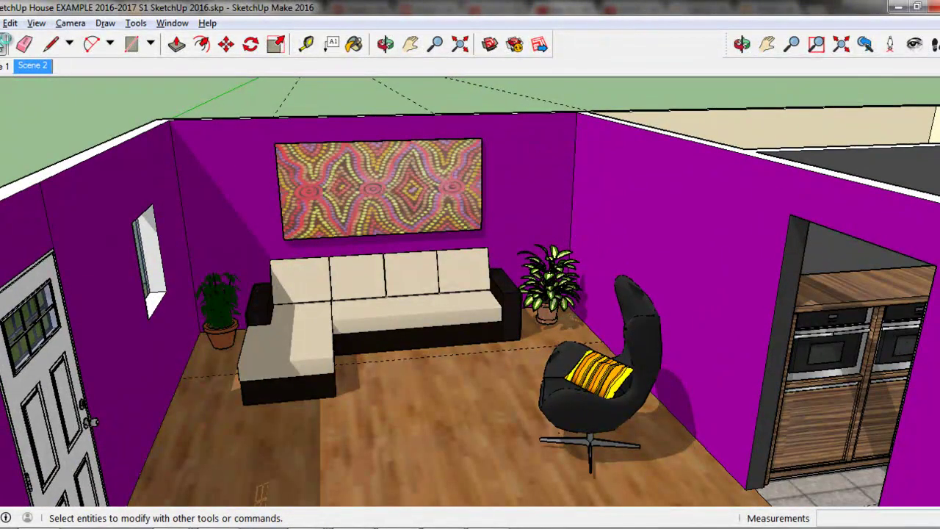
click(34, 24)
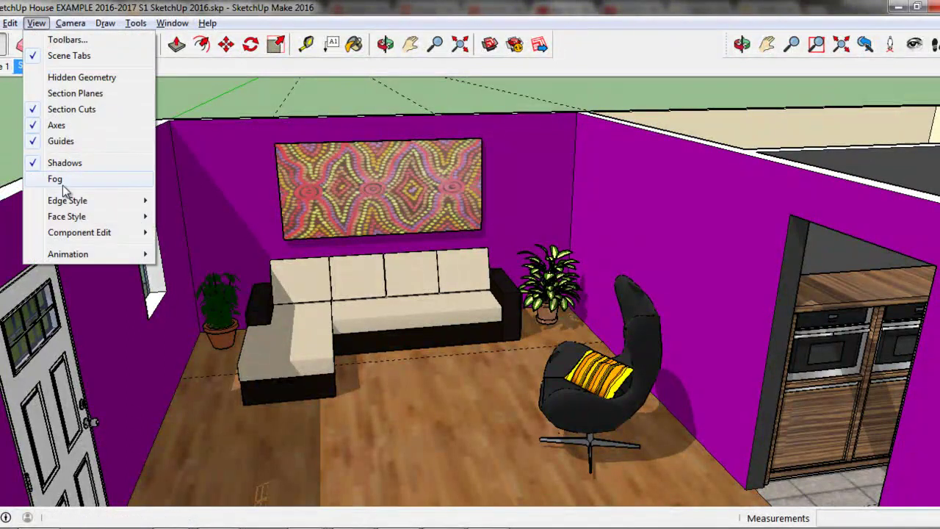
mouse_move(68, 254)
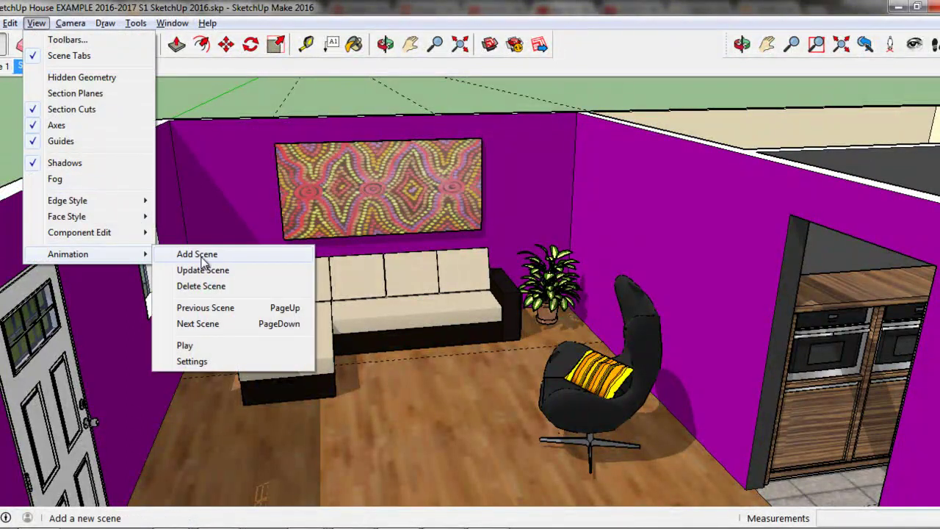
Save the living-room view as Scene 3 and review Scenes 1, 2 and 3 in turn
click(203, 257)
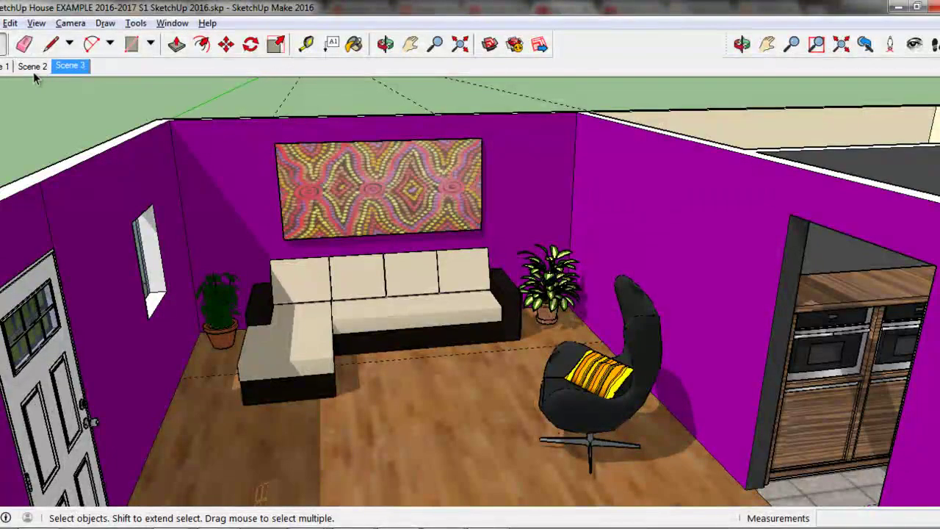
click(5, 66)
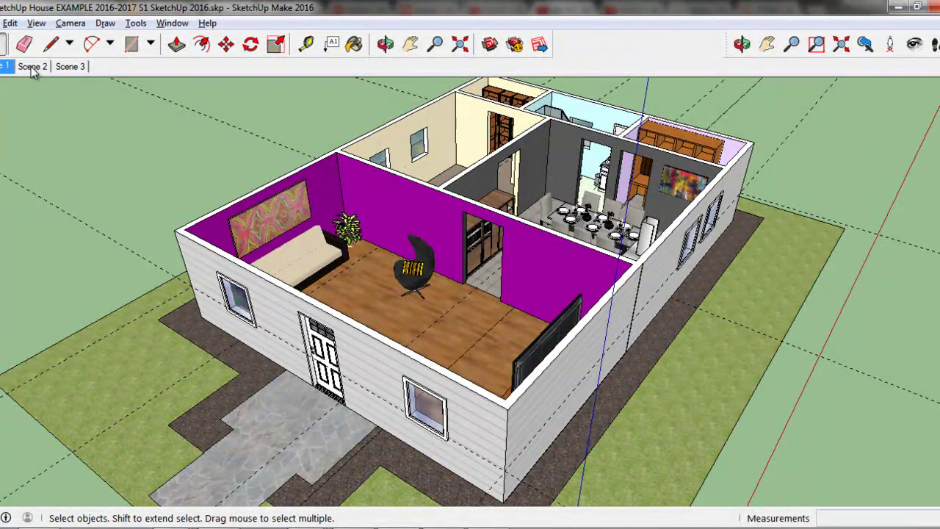
click(31, 67)
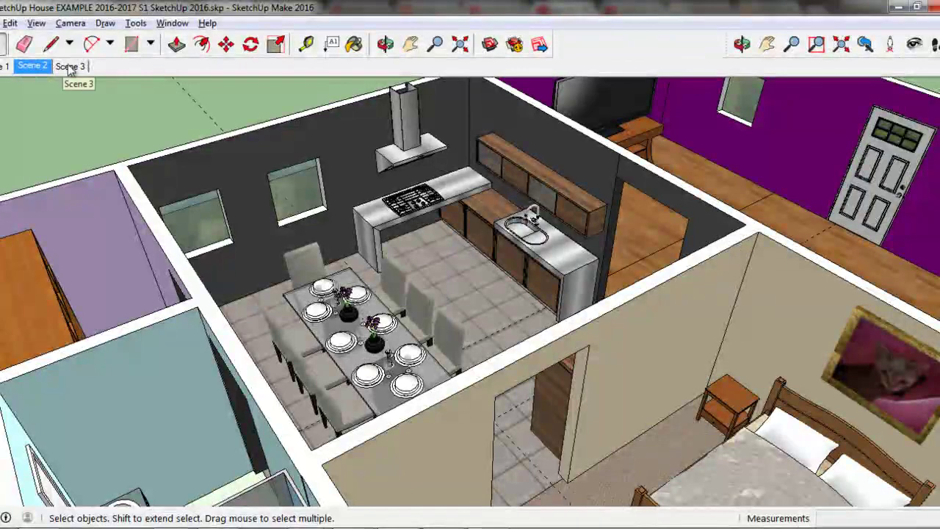
click(70, 66)
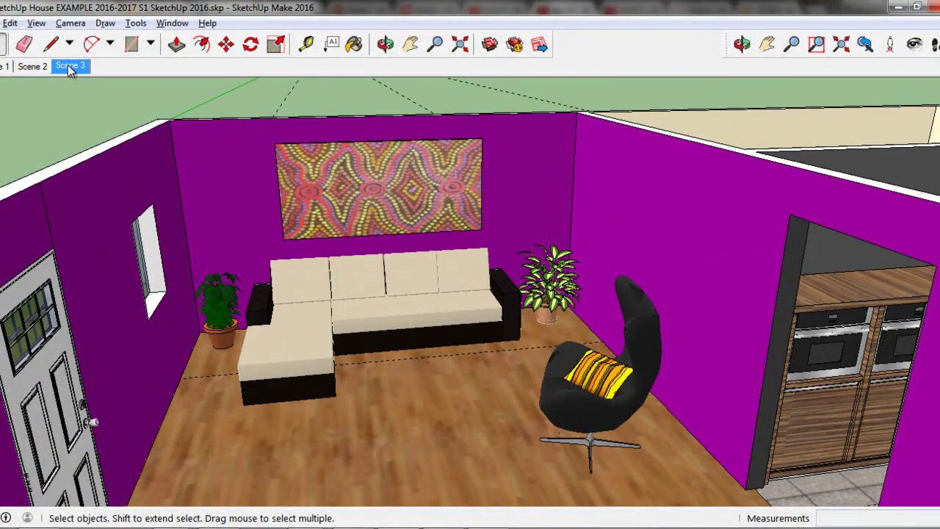
click(70, 23)
mouse_move(105, 72)
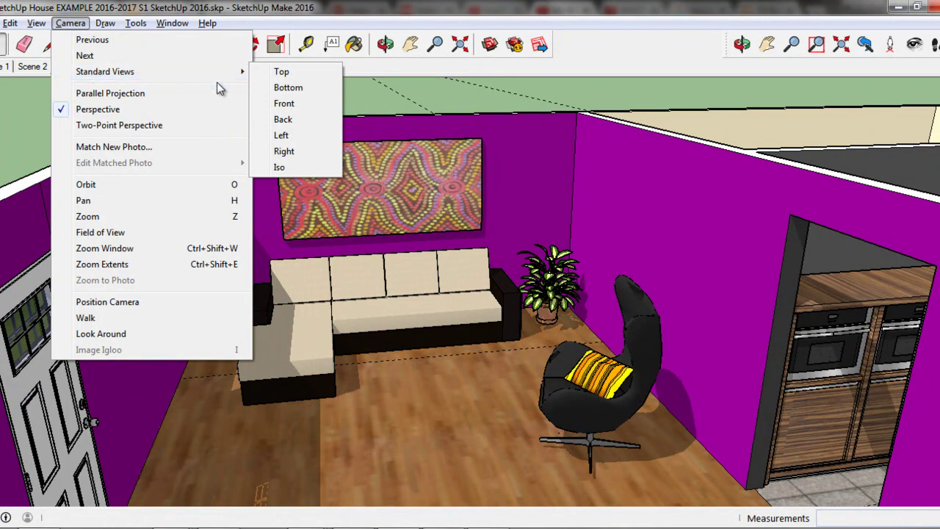
Switch to the Top standard view and fit the whole house floor plan on screen
click(307, 71)
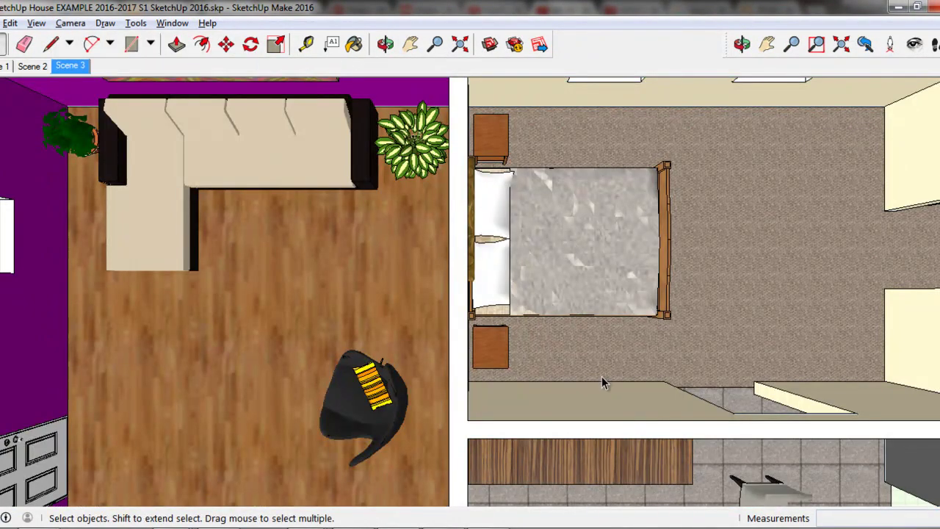
scroll(601, 371, down, 5)
scroll(601, 371, up, 2)
scroll(601, 371, up, 2)
mouse_move(602, 371)
shift+middle_down()
mouse_move(556, 286)
mouse_move(521, 264)
shift+middle_up()
scroll(550, 279, down, 2)
shift+middle_drag(558, 303, 550, 301)
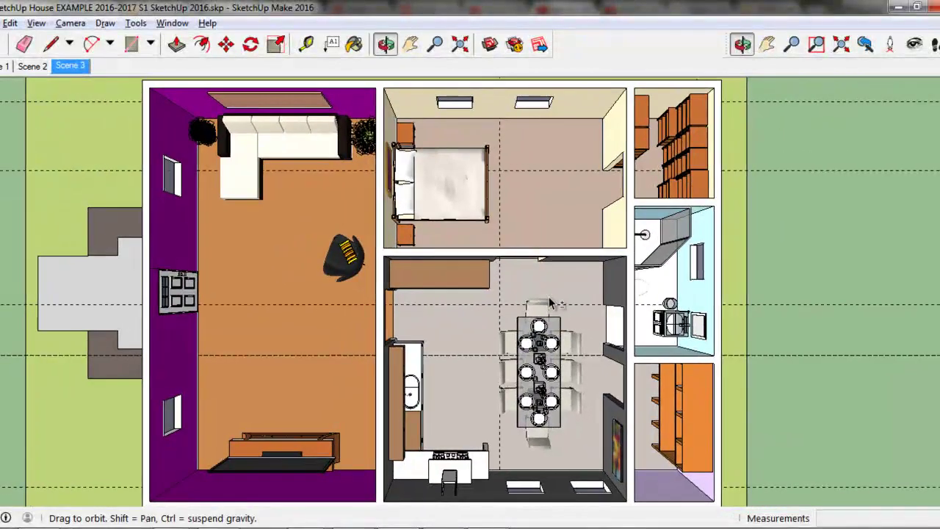
scroll(551, 302, down, 1)
middle_click(552, 308)
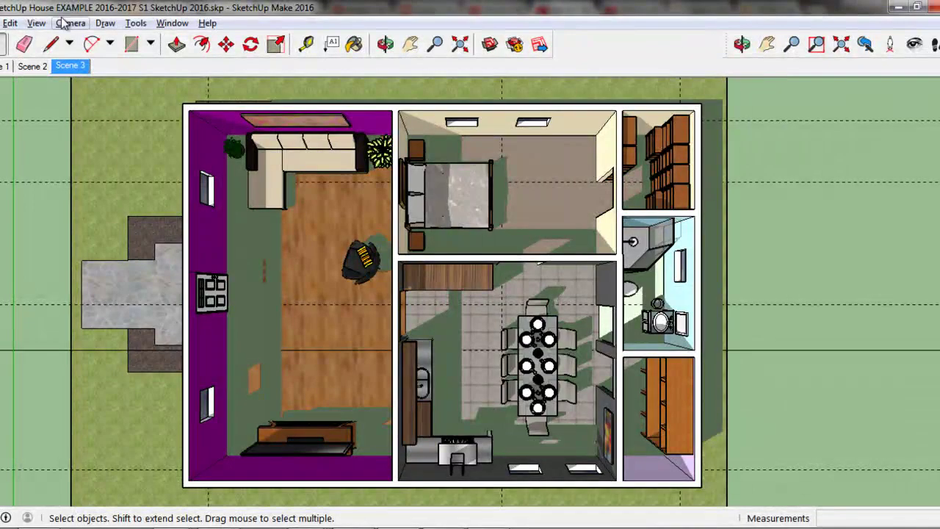
click(36, 23)
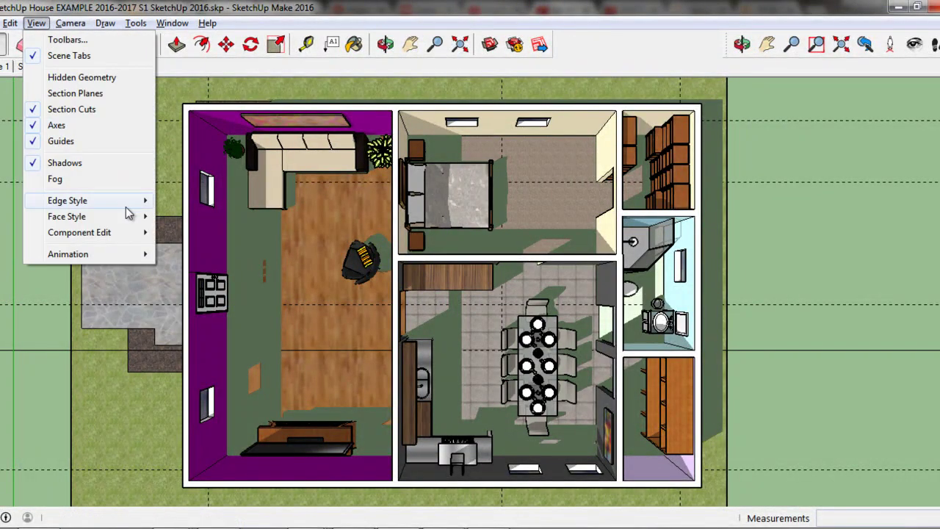
mouse_move(67, 255)
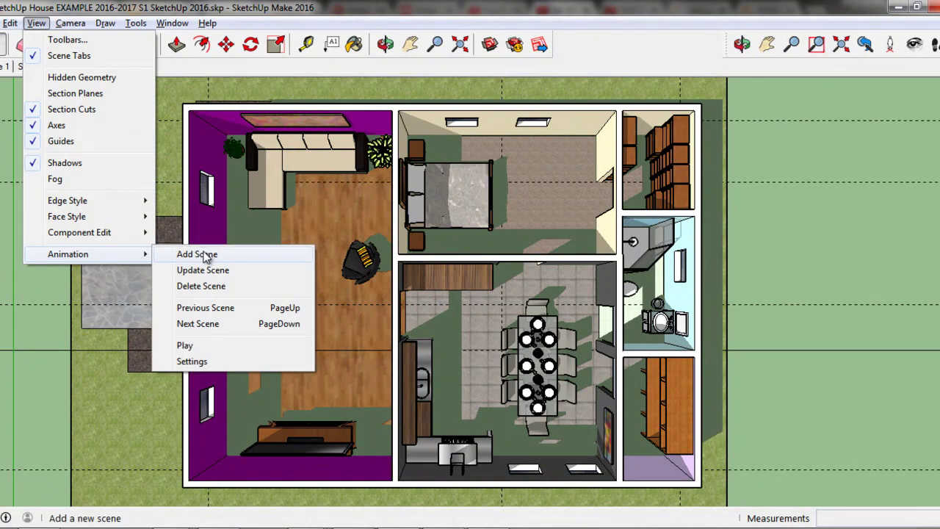
Save the top-down plan as Scene 4 and compare it with the Scene 1 overview
click(206, 254)
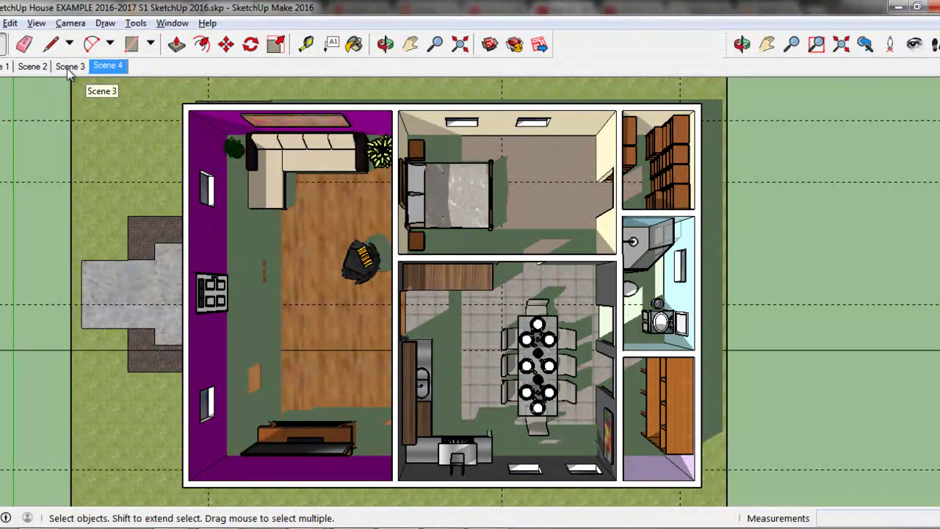
click(4, 67)
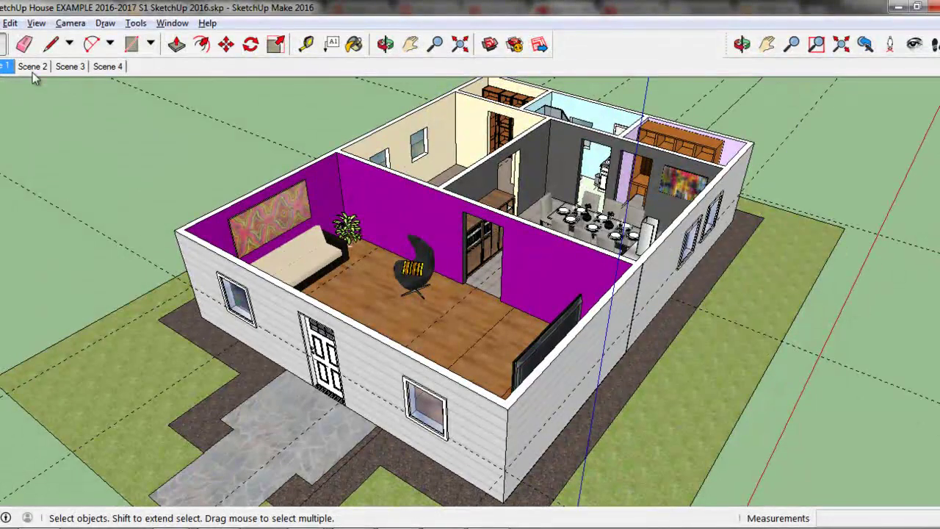
click(108, 67)
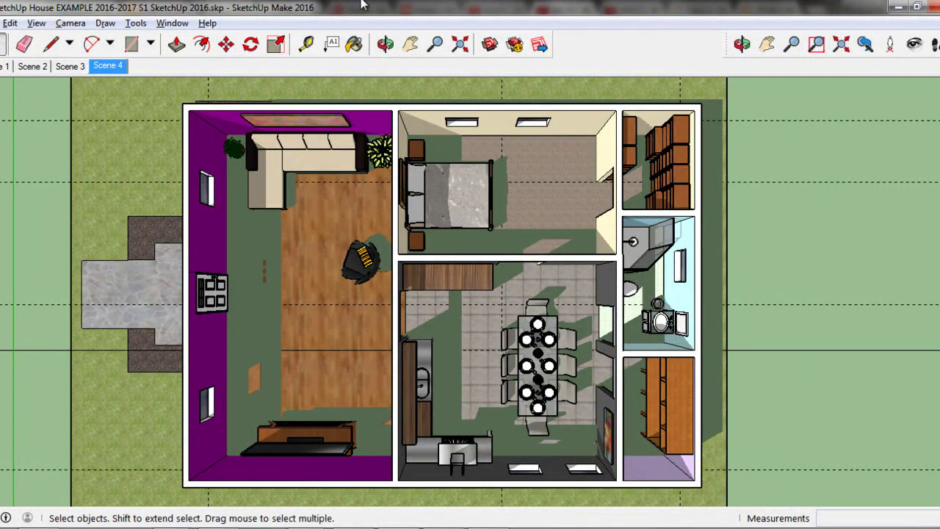
click(70, 23)
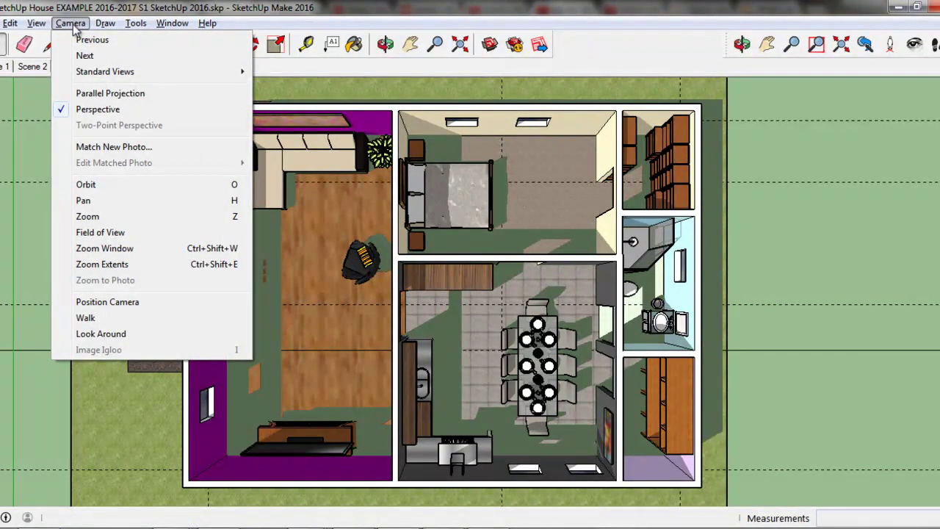
Place the camera at 5' 6" eye height in the living room, facing the dining-room doorway
click(98, 297)
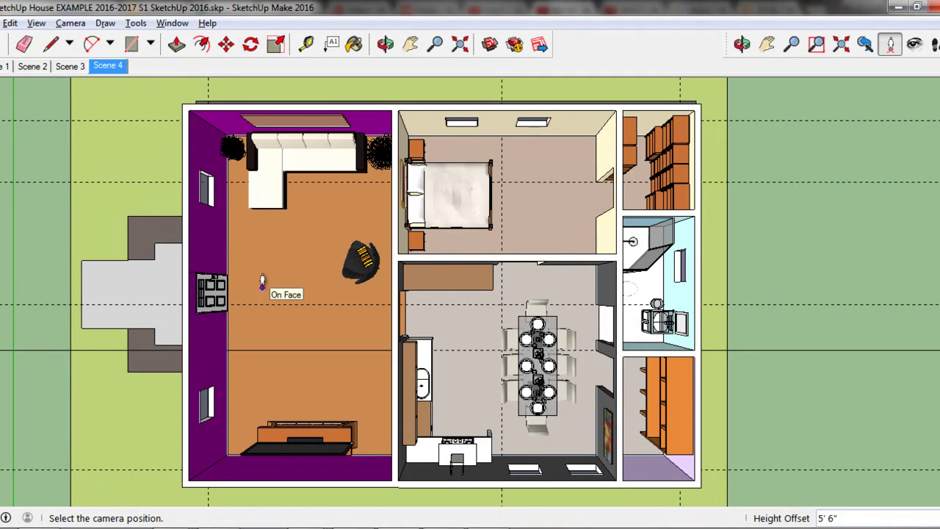
click(262, 285)
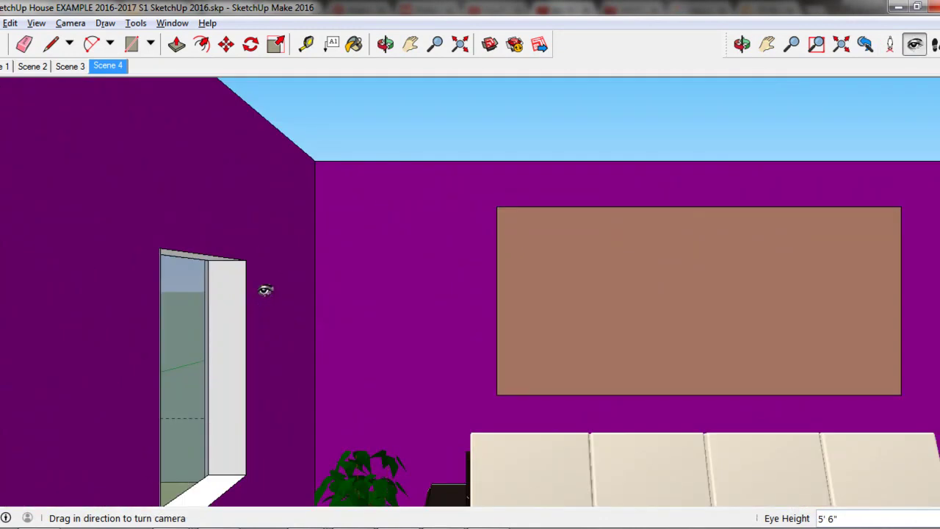
mouse_move(664, 358)
mouse_down()
mouse_move(787, 398)
mouse_move(695, 345)
mouse_up()
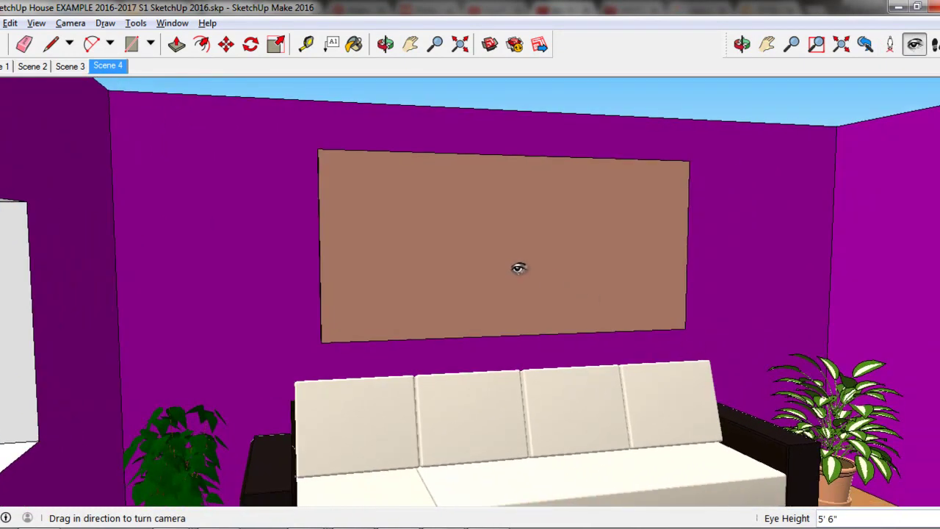
mouse_move(517, 267)
mouse_down()
mouse_move(509, 262)
mouse_move(560, 304)
mouse_move(640, 317)
mouse_up()
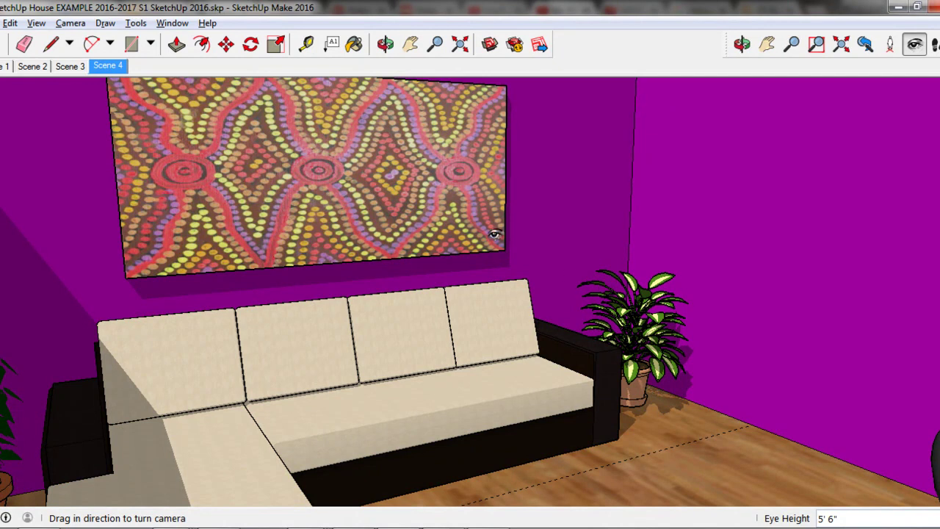
mouse_move(439, 189)
mouse_down()
mouse_move(399, 210)
mouse_move(350, 216)
mouse_move(307, 245)
mouse_move(455, 201)
mouse_move(736, 221)
mouse_move(931, 208)
mouse_up()
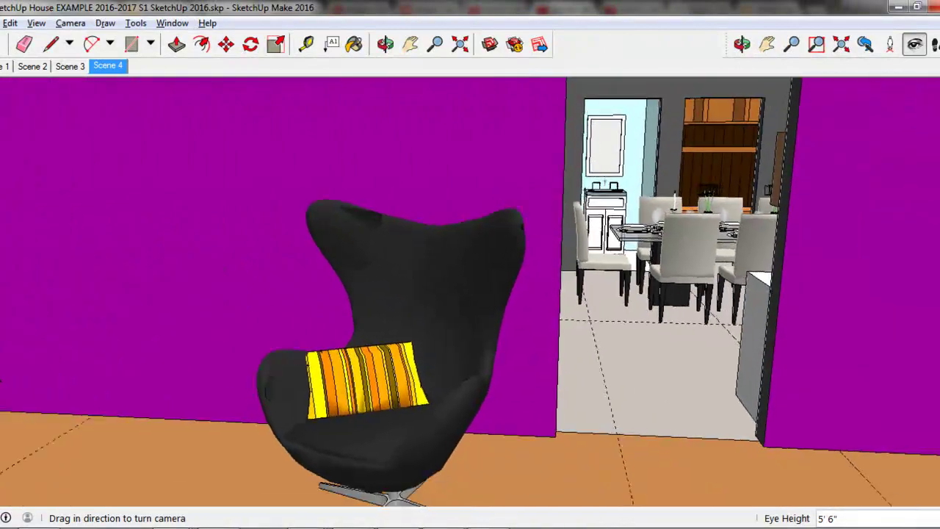
drag(582, 173, 678, 148)
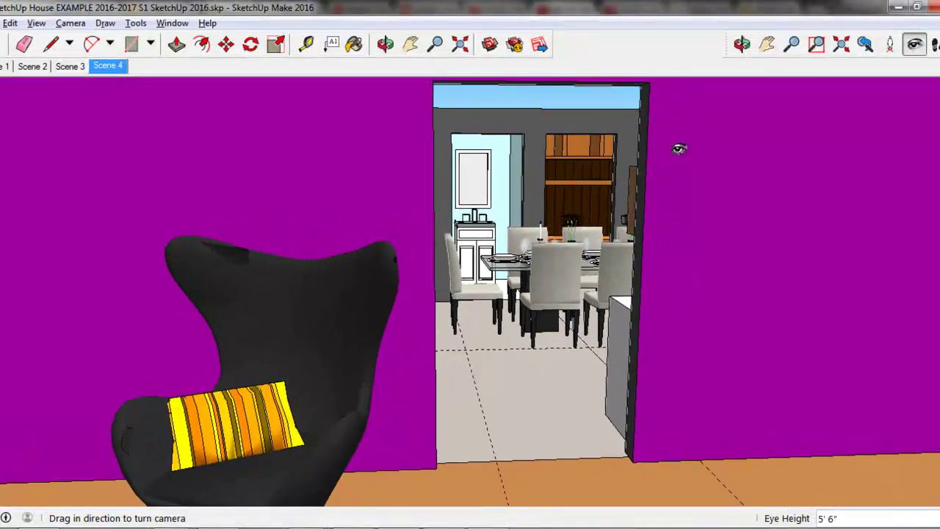
click(70, 23)
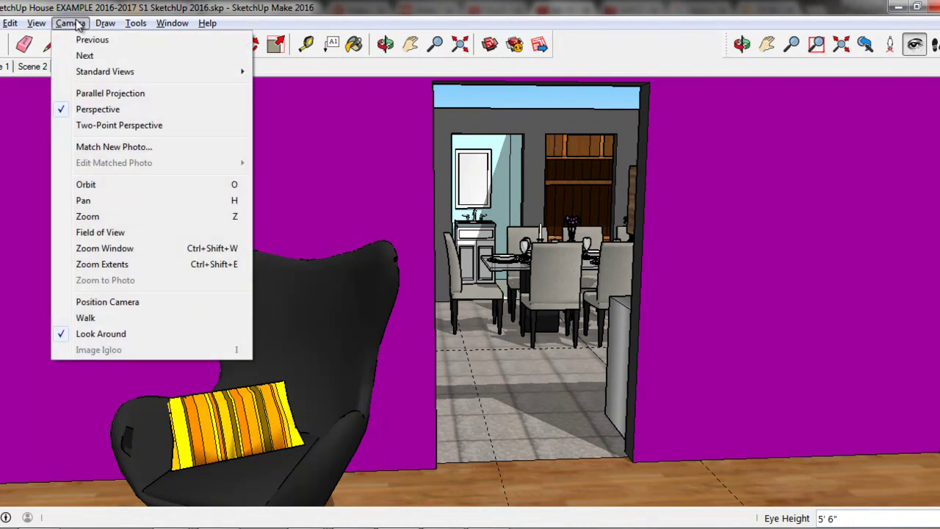
Walk forward through the doorway to an eye-level view of the dining table and chairs
click(86, 318)
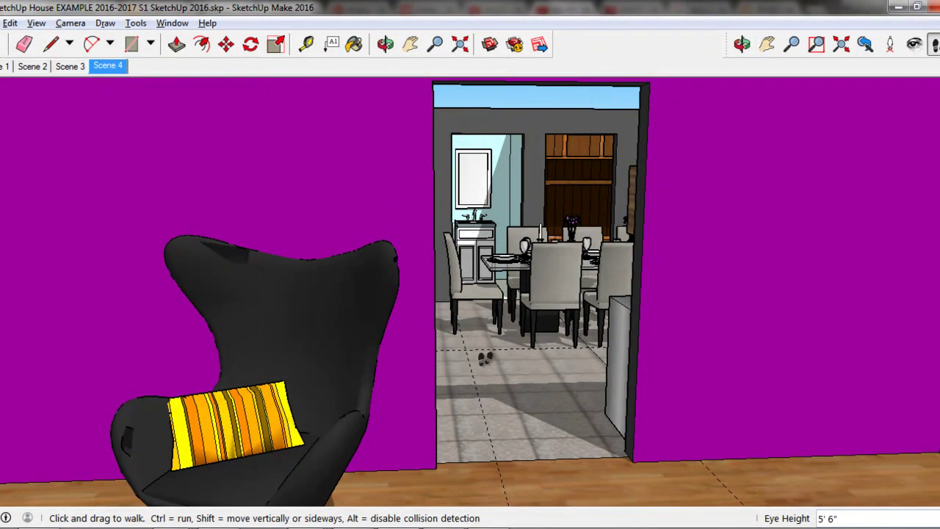
mouse_move(491, 359)
mouse_down()
mouse_move(501, 356)
mouse_move(497, 387)
mouse_up()
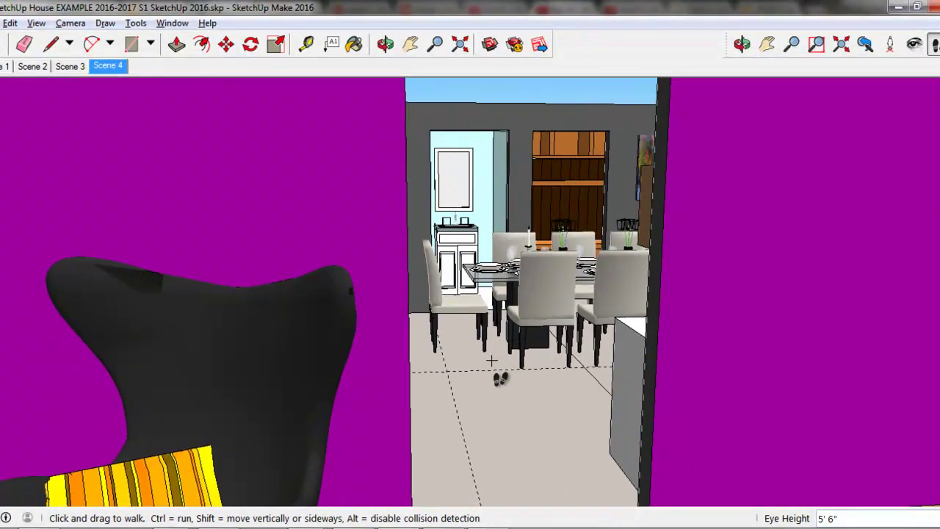
mouse_move(498, 388)
mouse_down()
mouse_move(583, 353)
mouse_move(619, 375)
mouse_move(512, 364)
mouse_move(371, 323)
mouse_move(307, 338)
mouse_move(204, 335)
mouse_up()
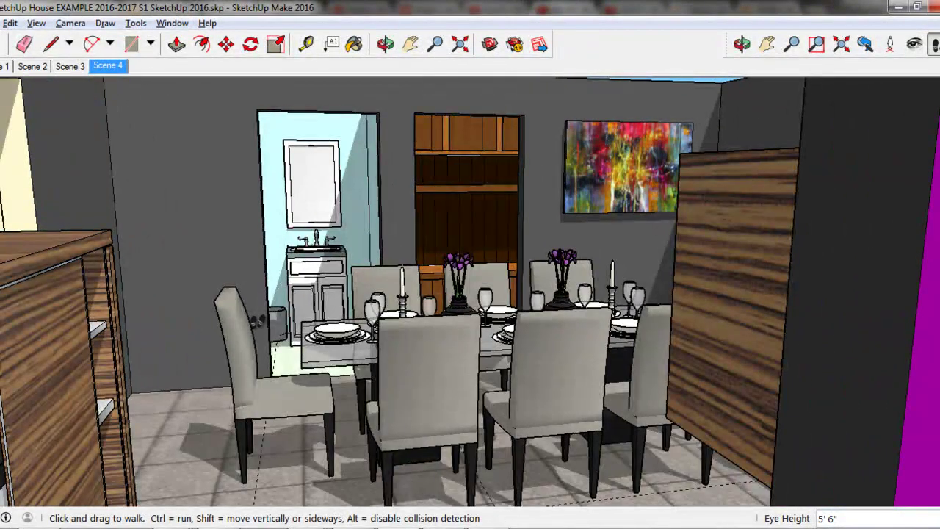
click(82, 23)
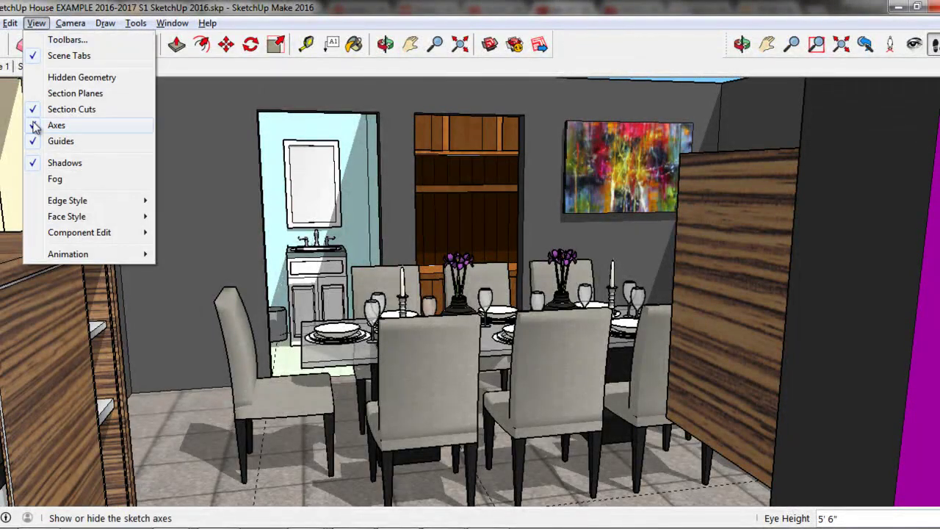
mouse_move(67, 254)
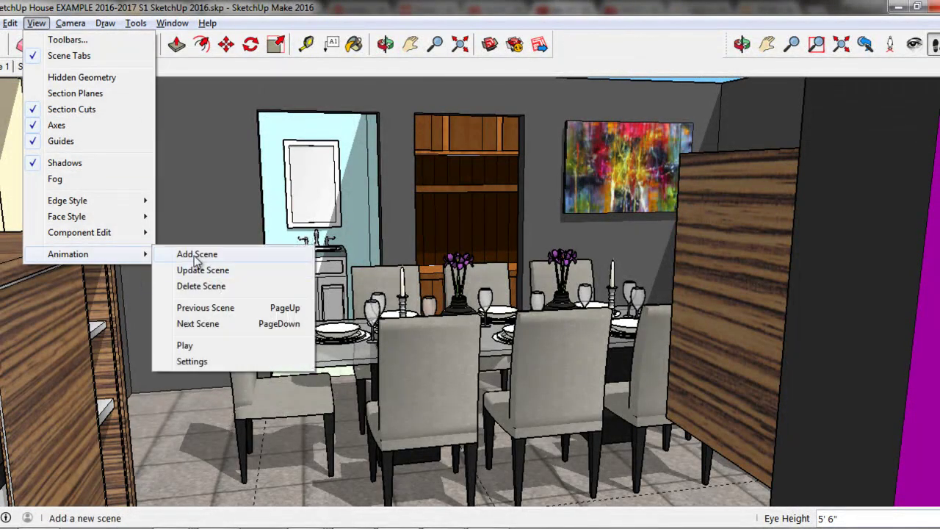
Save the dining-table view as Scene 5, then replay Scenes 4, 5, 3, 2 and 1
click(197, 254)
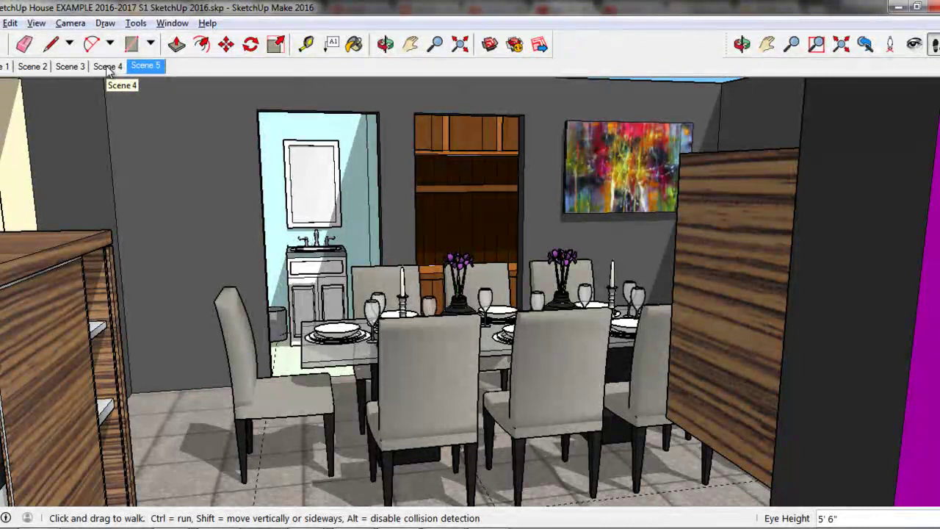
click(108, 67)
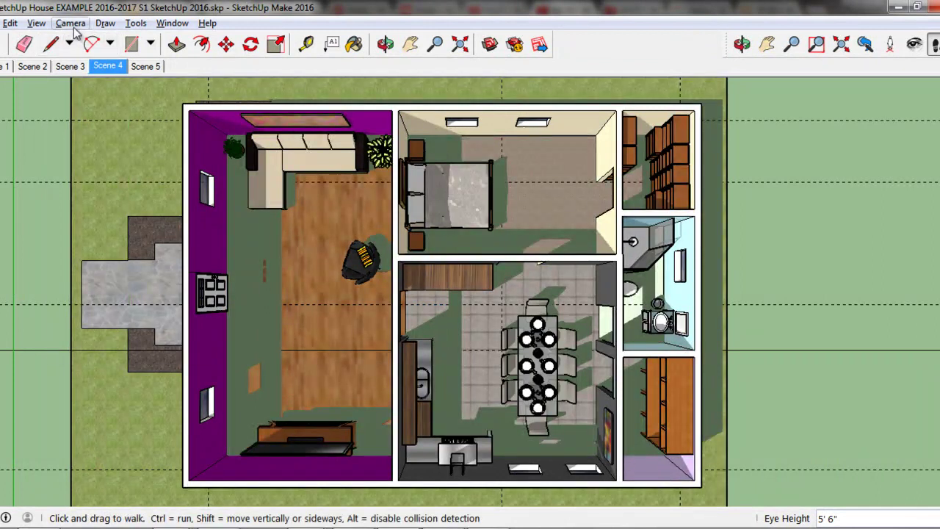
click(70, 23)
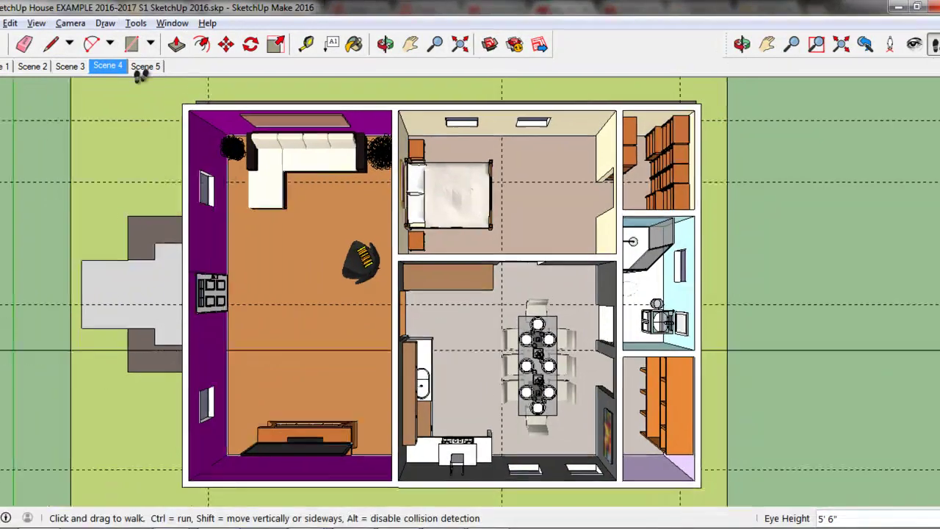
click(134, 70)
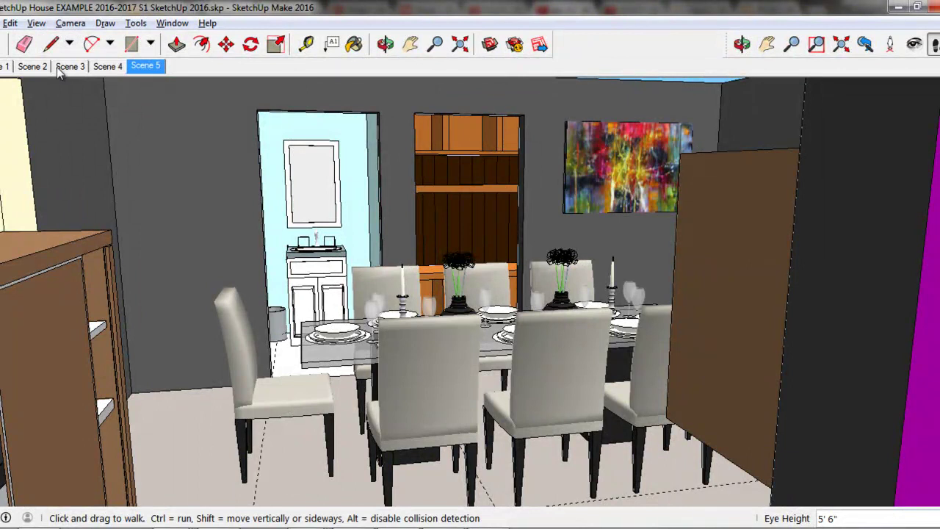
click(54, 68)
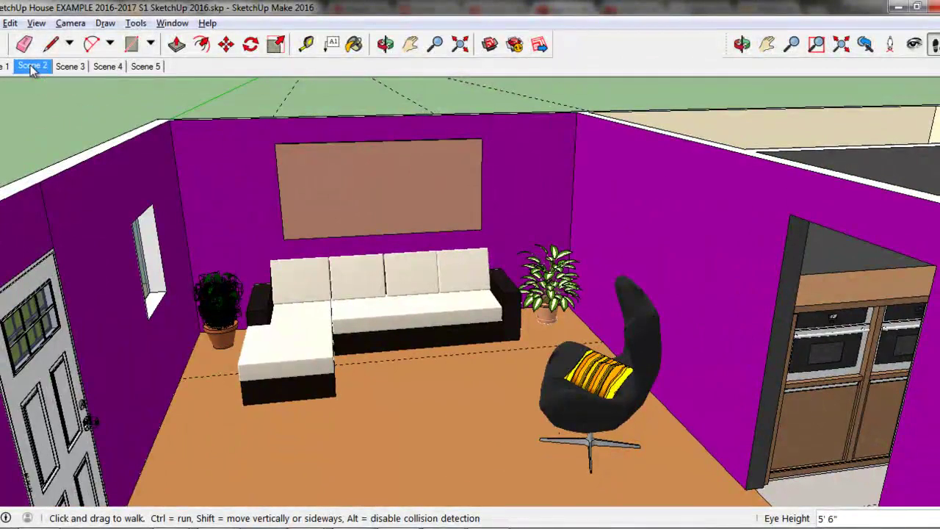
click(32, 68)
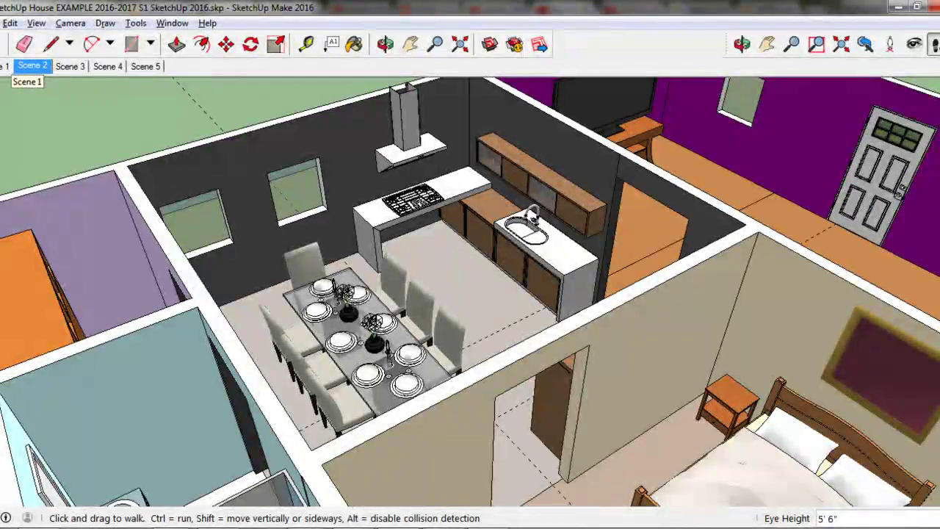
click(5, 66)
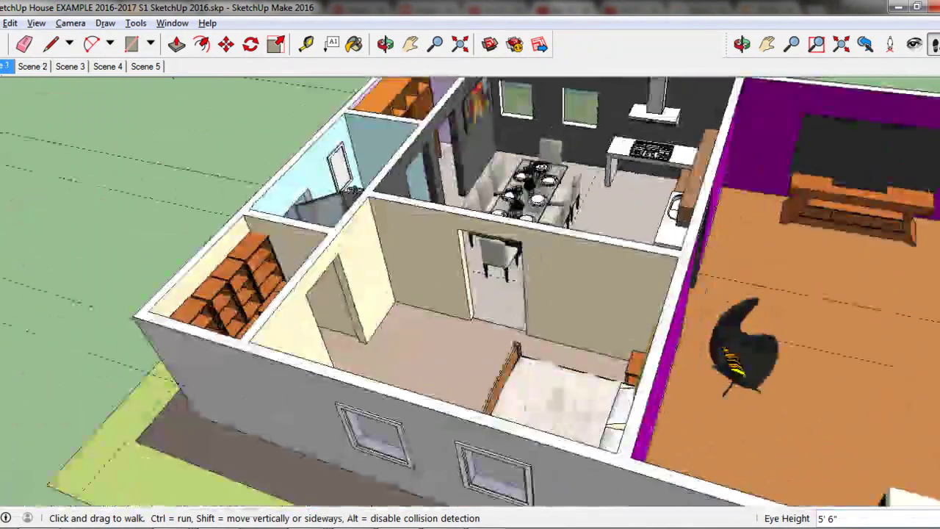